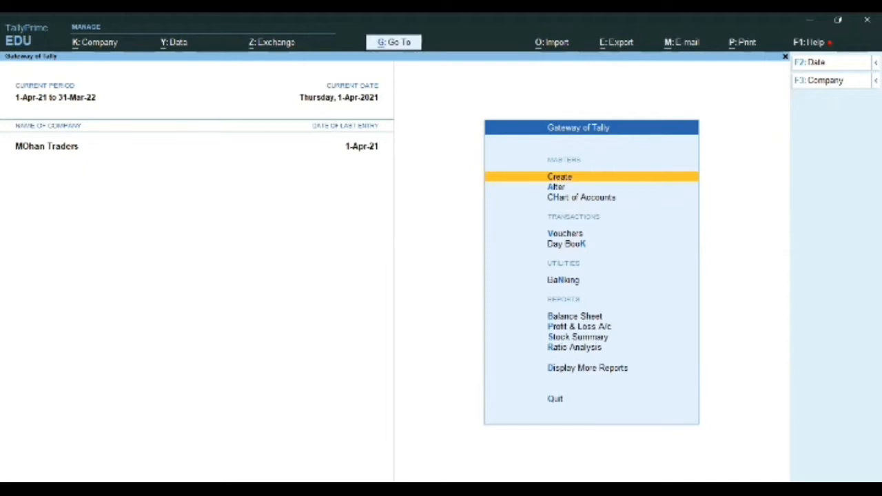
Step: Open the company features of MOhan Traders and set both Show more features and Show all features to Yes
{"action": "key", "text": "F11"}
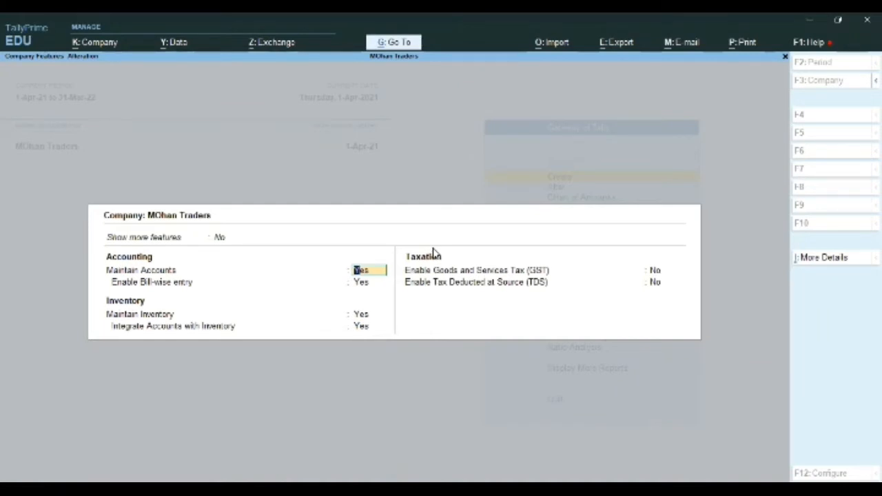
{"action": "key", "text": "Up"}
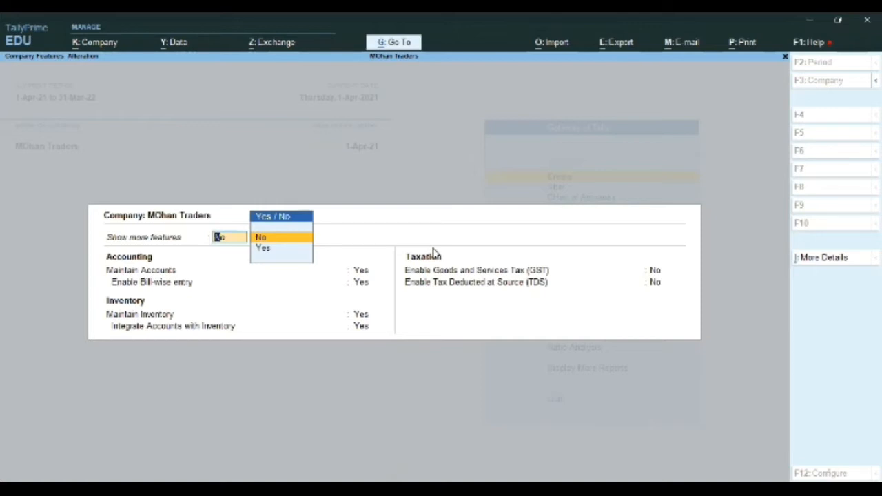
{"action": "key", "text": "Down"}
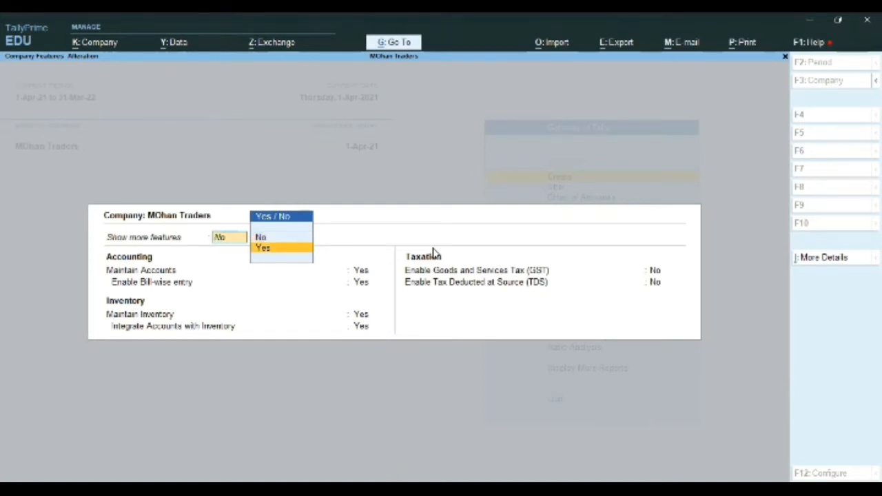
{"action": "key", "text": "Return"}
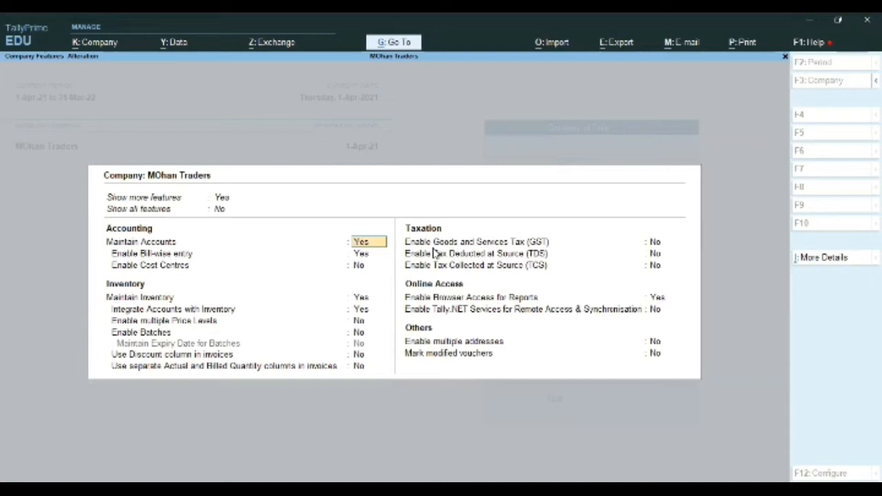
{"action": "key", "text": "Up"}
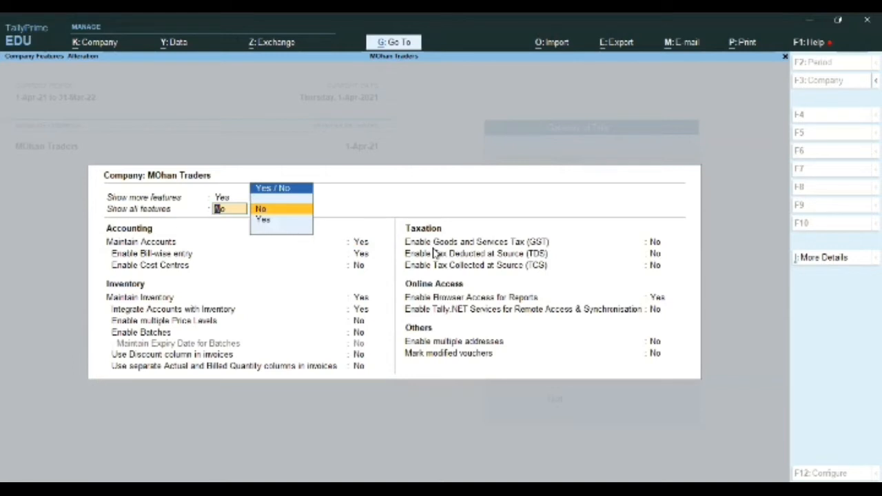
{"action": "key", "text": "Down"}
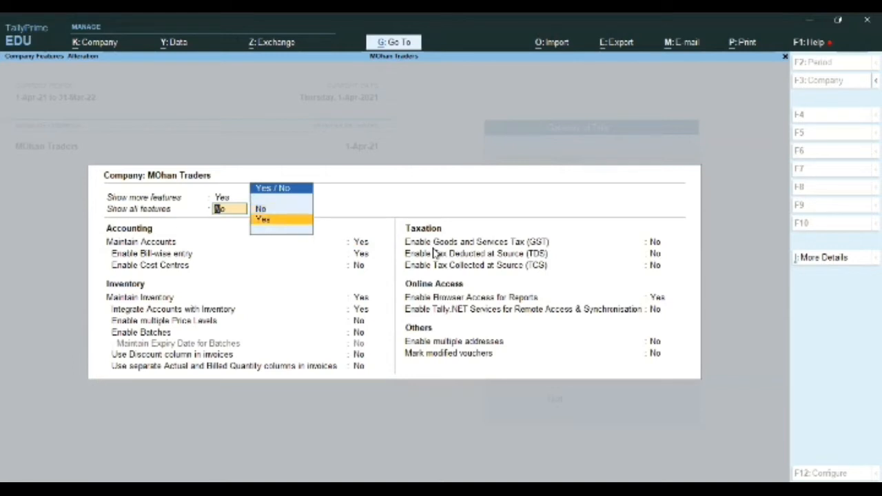
{"action": "key", "text": "Return"}
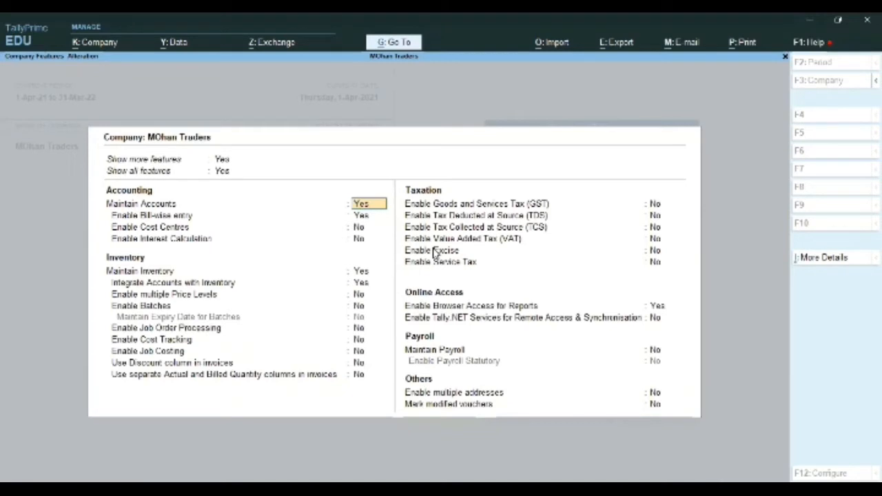
Step: Review the Accounting, Inventory and Taxation feature options one by one, from Maintain Accounts through Enable Service Tax
{"action": "key", "text": "Return"}
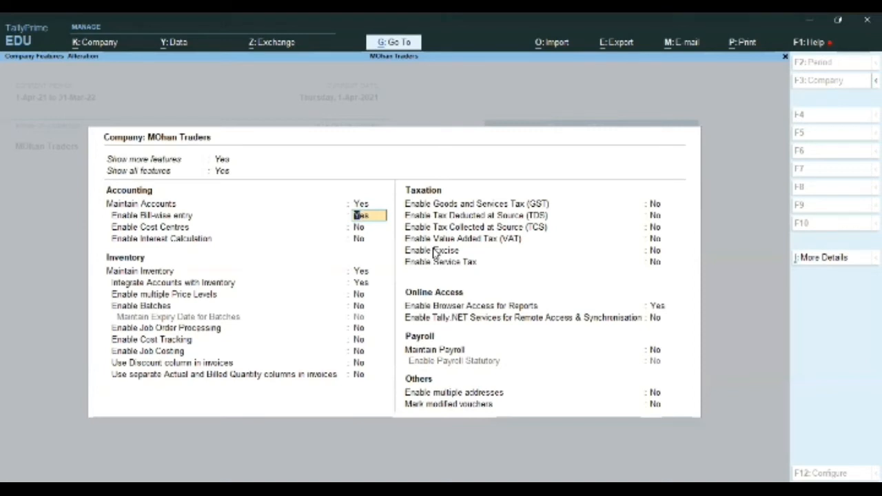
{"action": "key", "text": "Return"}
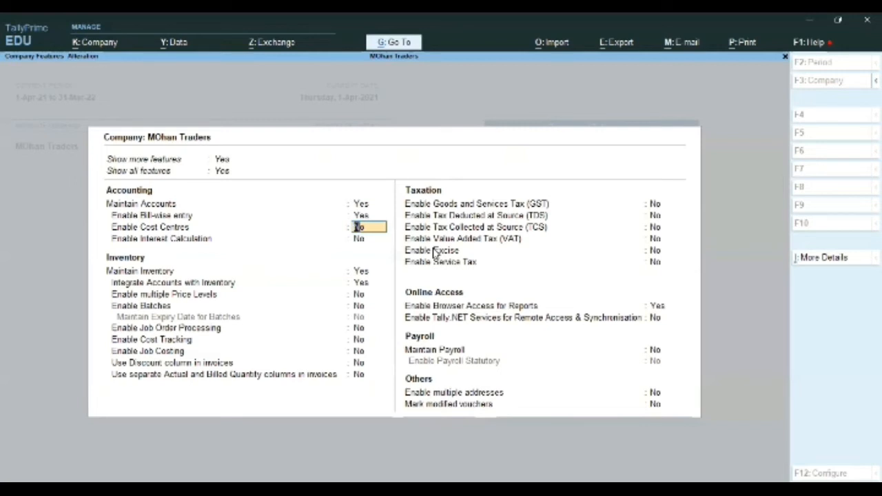
{"action": "key", "text": "Return"}
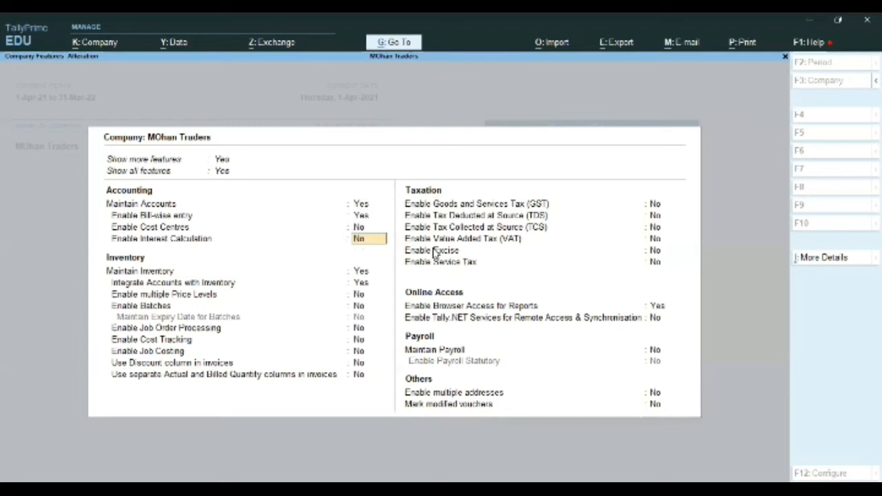
{"action": "key", "text": "Return"}
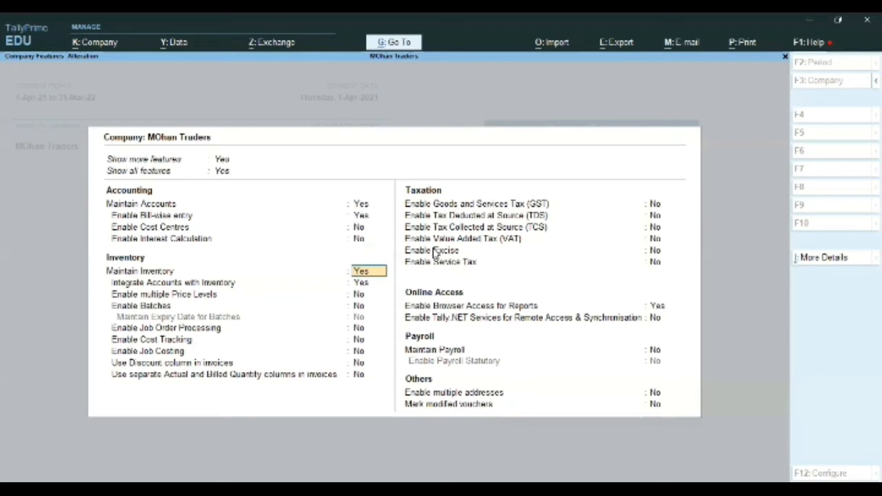
{"action": "key", "text": "Return"}
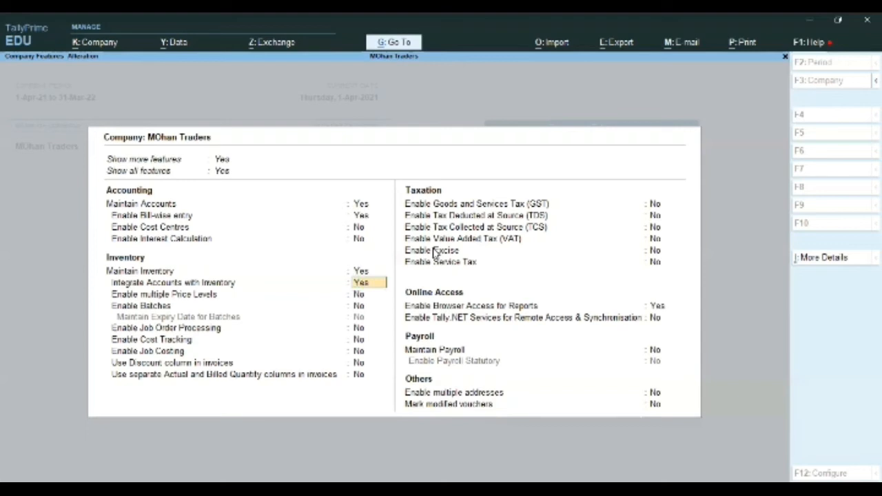
{"action": "key", "text": "Return"}
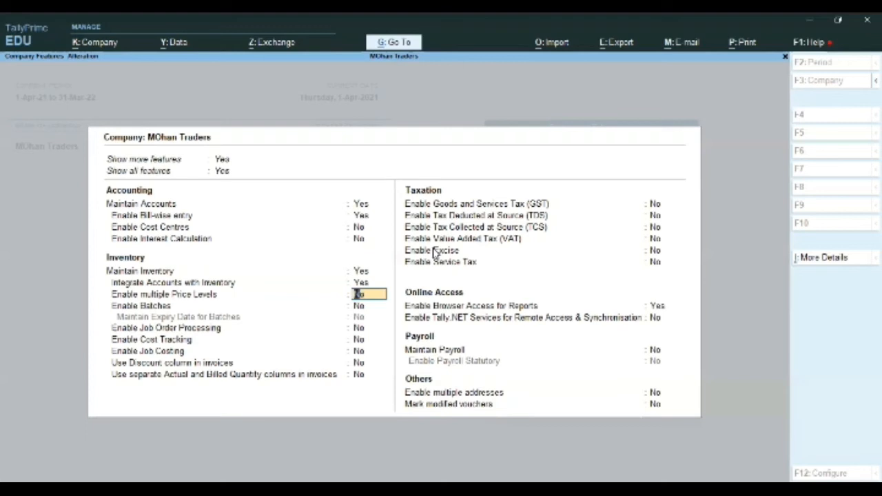
{"action": "key", "text": "Return"}
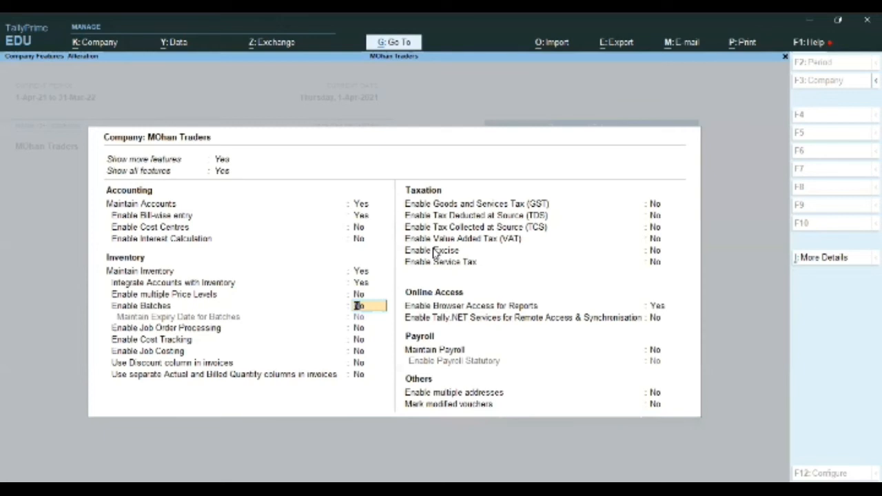
{"action": "key", "text": "Return"}
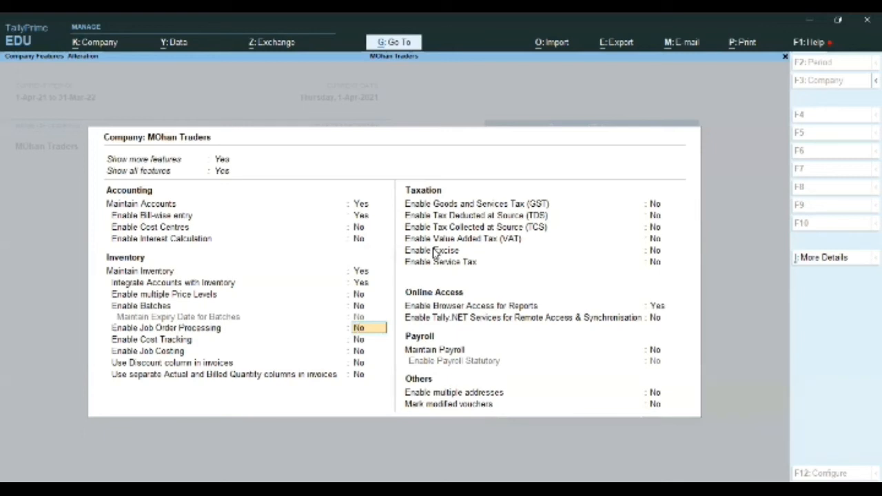
{"action": "key", "text": "Return"}
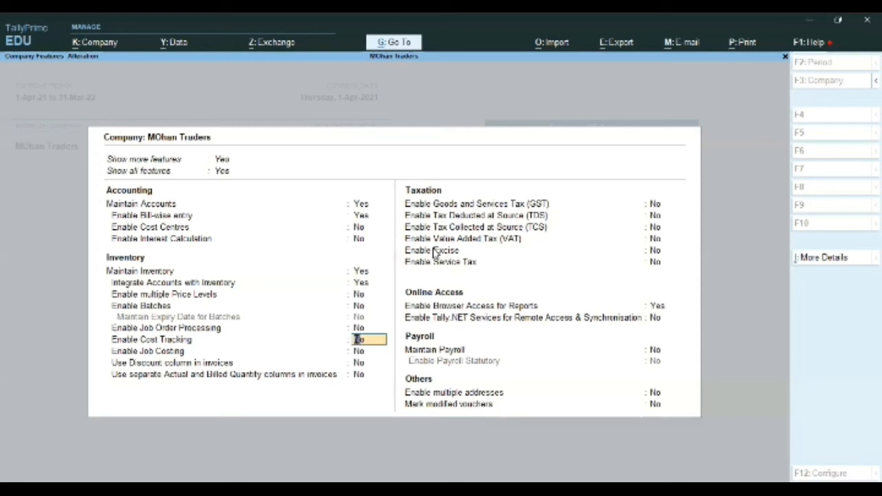
{"action": "key", "text": "Return"}
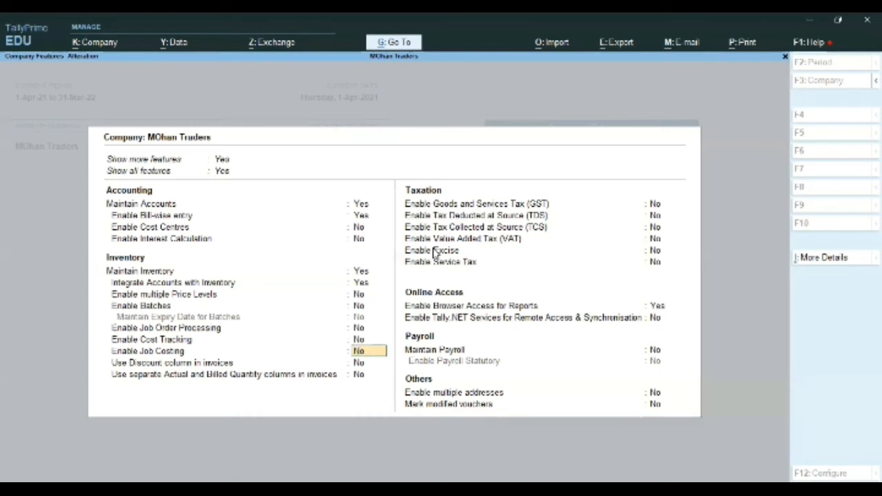
{"action": "key", "text": "Return"}
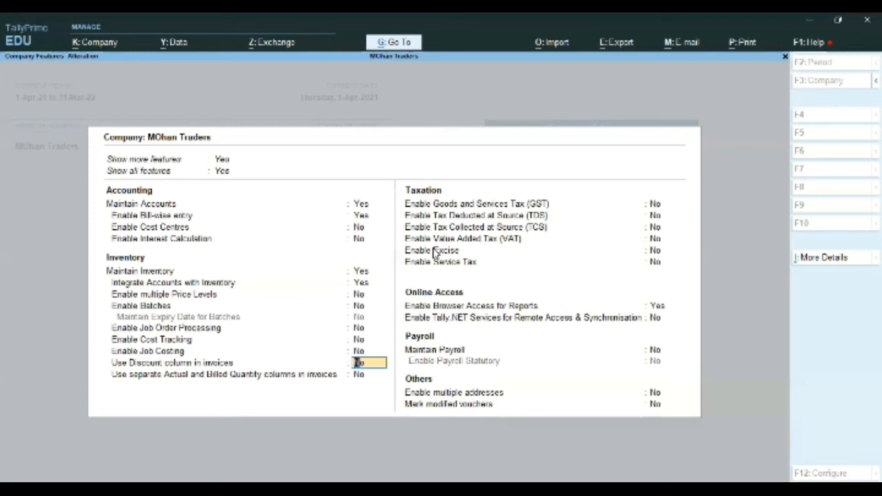
{"action": "key", "text": "Return"}
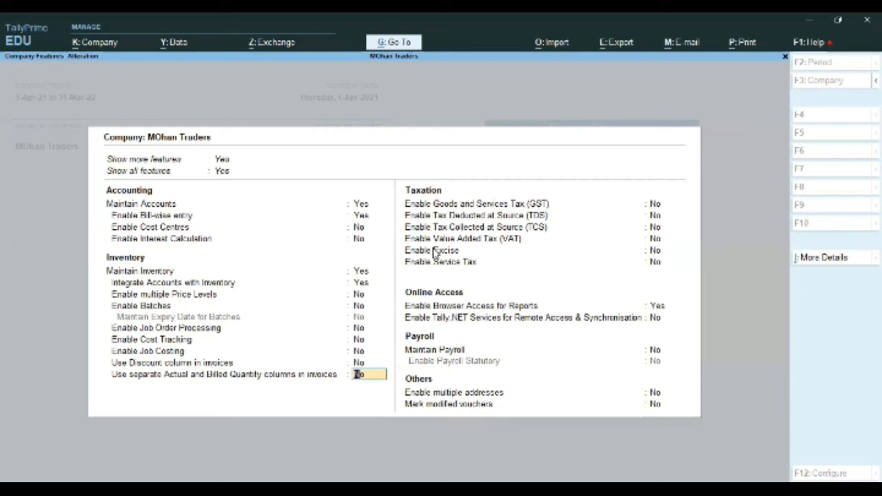
{"action": "key", "text": "Return"}
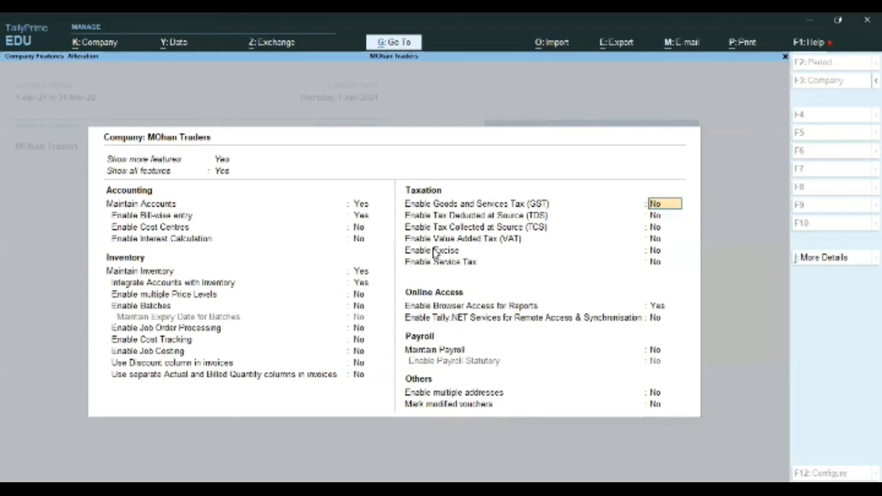
{"action": "key", "text": "Return"}
{"action": "key", "text": "Return"}
{"action": "key", "text": "Return"}
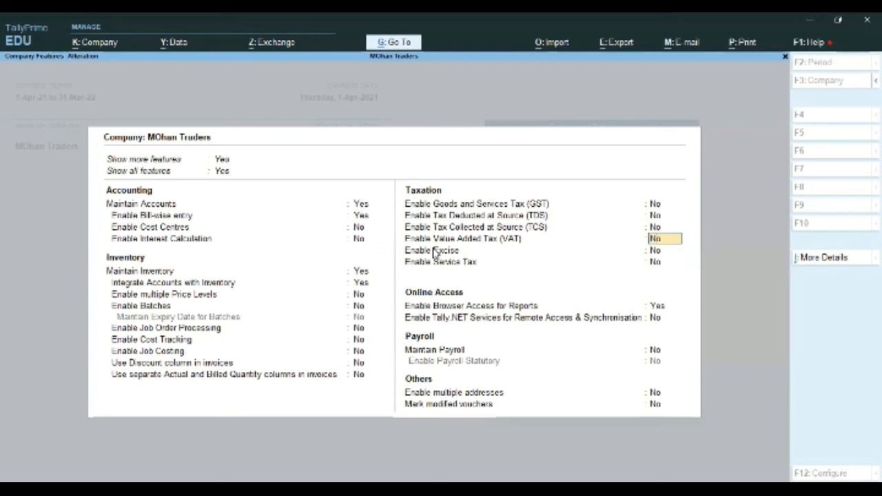
{"action": "key", "text": "Return"}
{"action": "key", "text": "Return"}
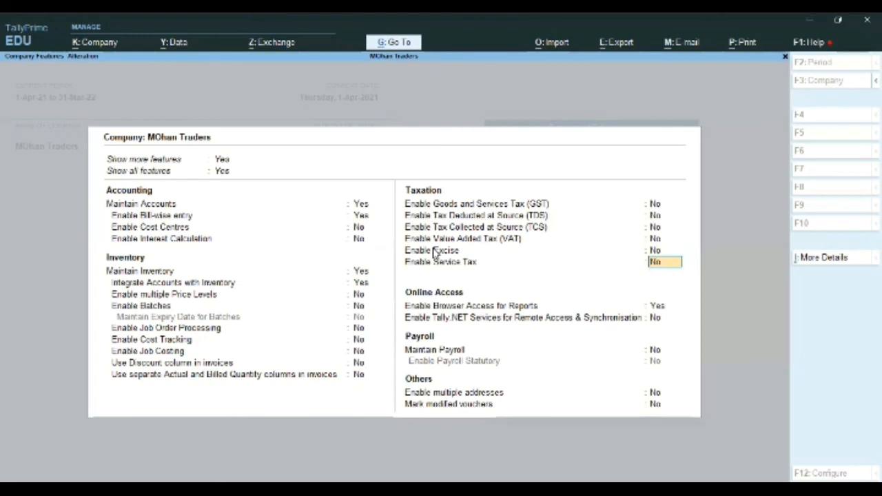
Step: Set Enable Goods and Services Tax (GST) to Yes and leave the GST Details form without filling it in
{"action": "key", "text": "Up"}
{"action": "key", "text": "Up"}
{"action": "key", "text": "Up"}
{"action": "key", "text": "Up"}
{"action": "key", "text": "Up"}
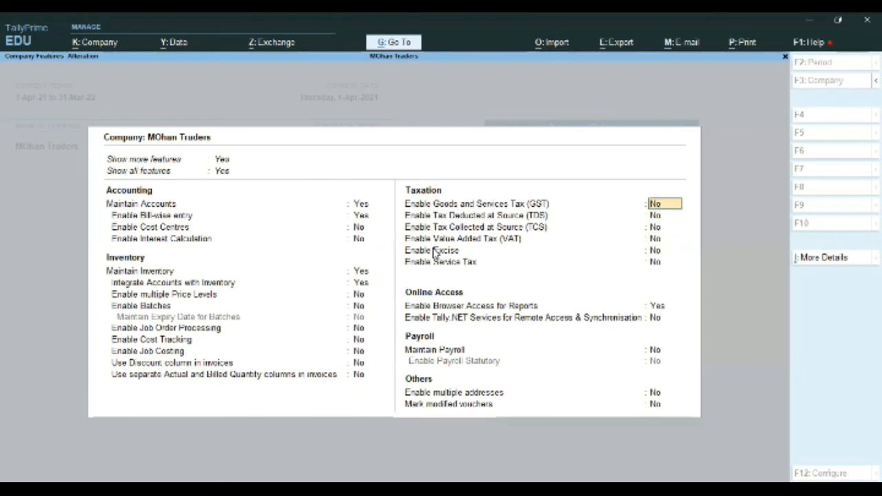
{"action": "type", "text": "y"}
{"action": "key", "text": "Return"}
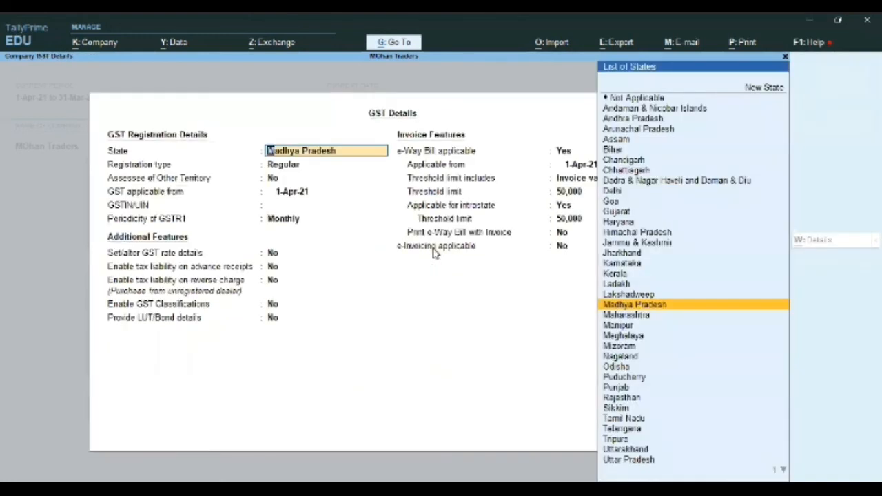
{"action": "key", "text": "Escape"}
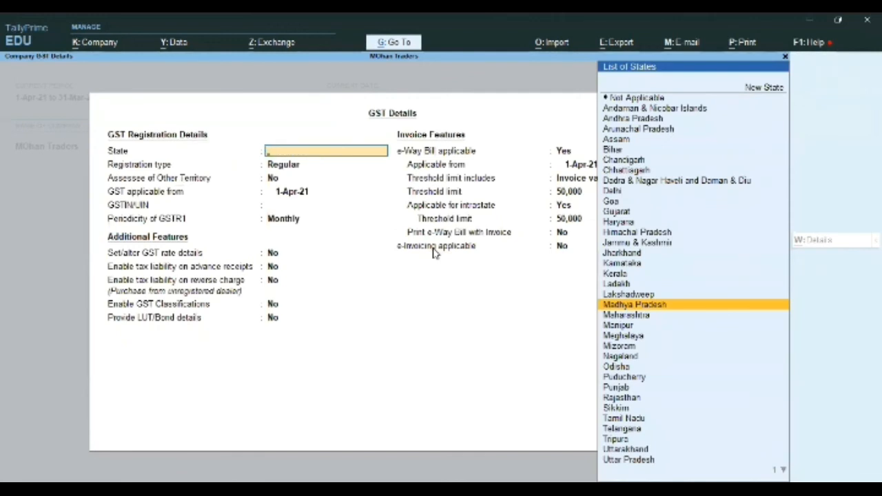
{"action": "key", "text": "Escape"}
{"action": "key", "text": "y"}
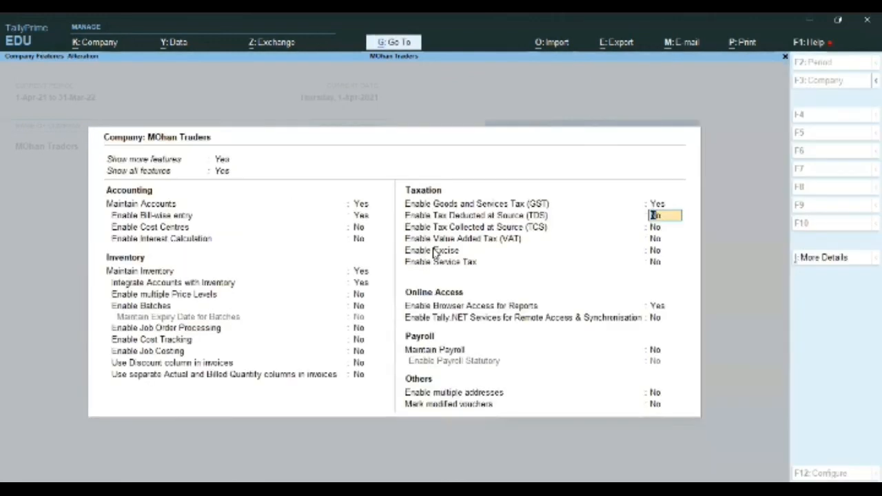
Step: Review the remaining Taxation options and the Online Access, Payroll and Others features through Mark modified vouchers
{"action": "key", "text": "Return"}
{"action": "key", "text": "Return"}
{"action": "key", "text": "Return"}
{"action": "key", "text": "Return"}
{"action": "key", "text": "Return"}
{"action": "key", "text": "Return"}
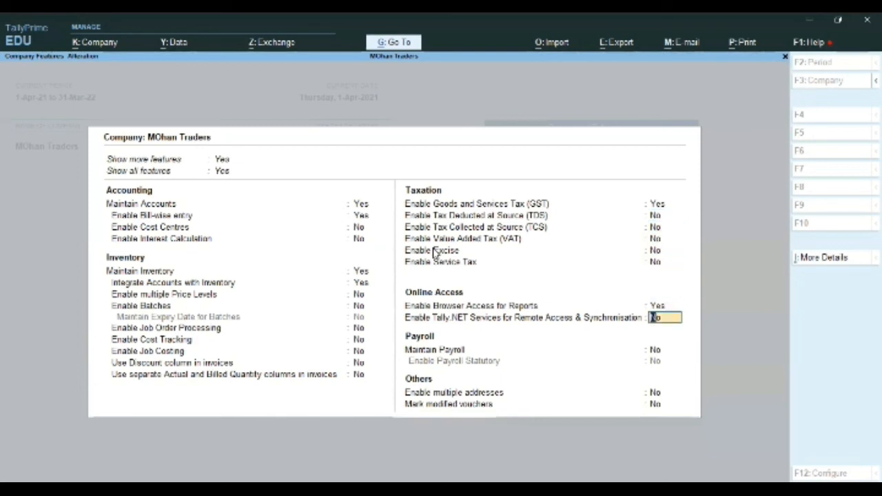
{"action": "key", "text": "Return"}
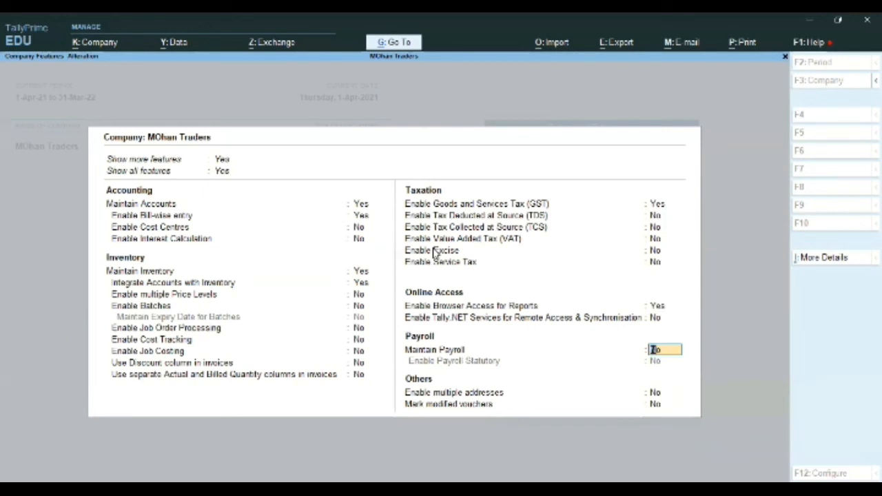
{"action": "key", "text": "Return"}
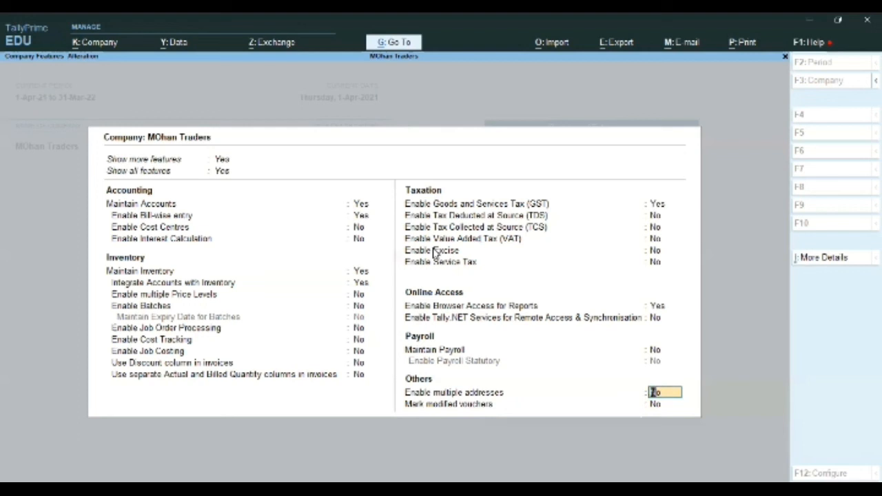
{"action": "key", "text": "Return"}
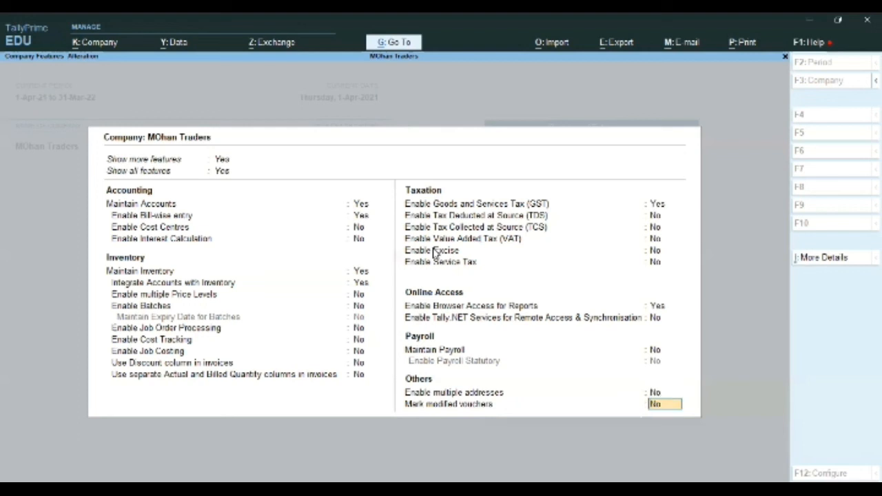